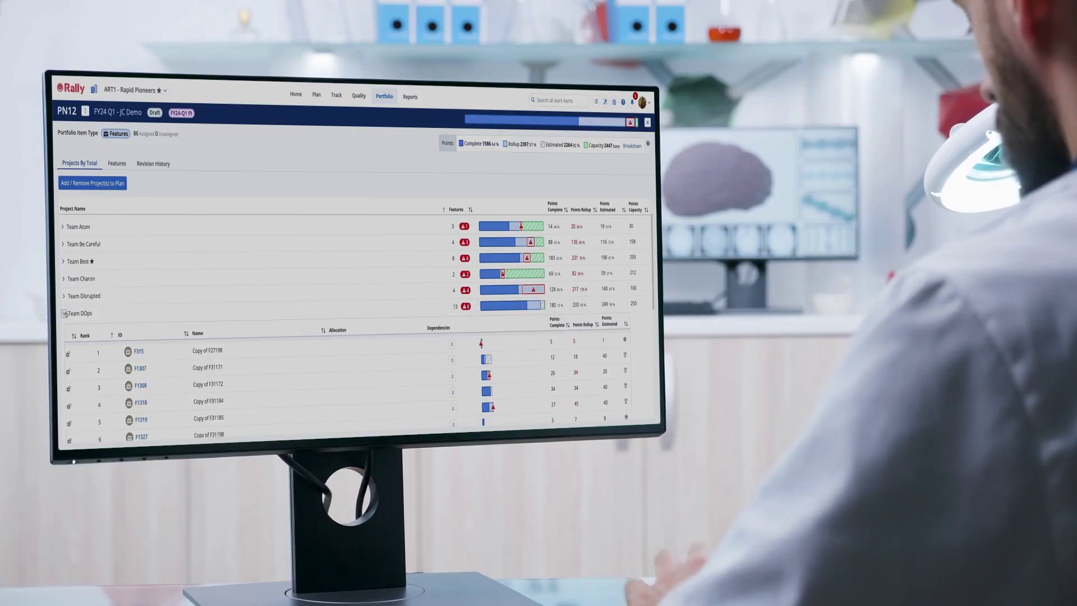
Collapse Team DOps's features so the full team list through Team What's Up Doc shows
left_click(65, 314)
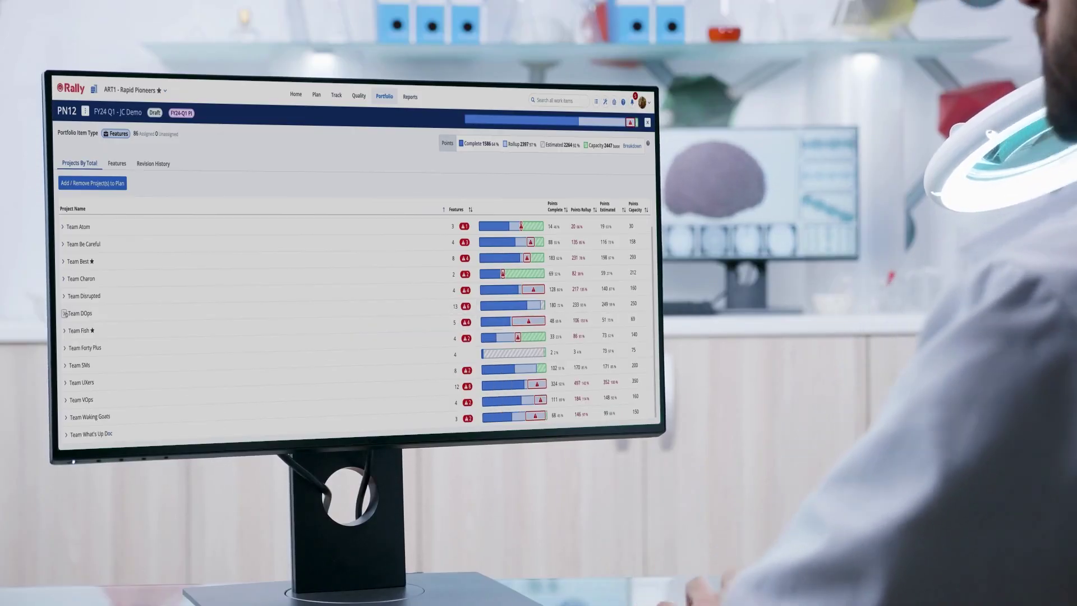